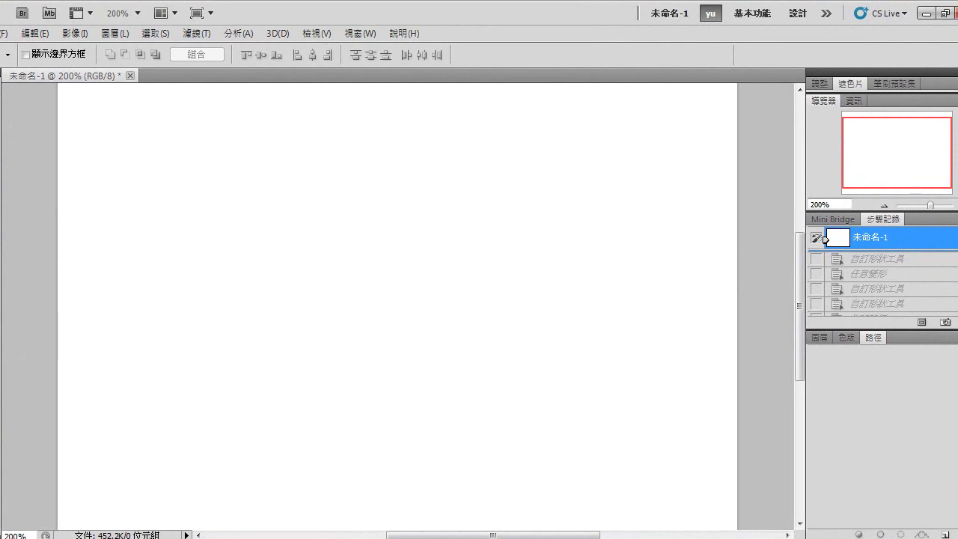
# Switch to the Custom Shape tool and pick the splat shape in place of the heart
pyautogui.moveTo(1, 393); pyautogui.dragTo(58, 464)
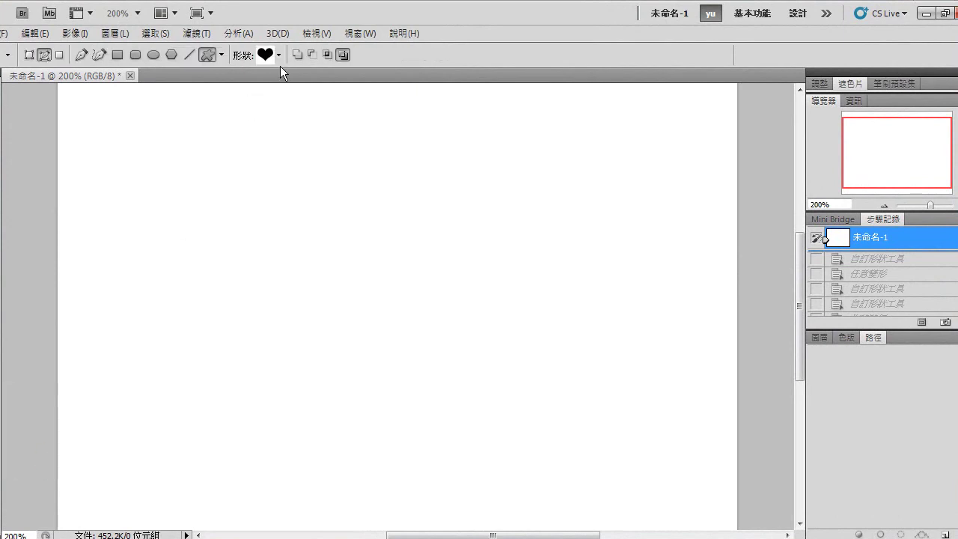
pyautogui.click(280, 56)
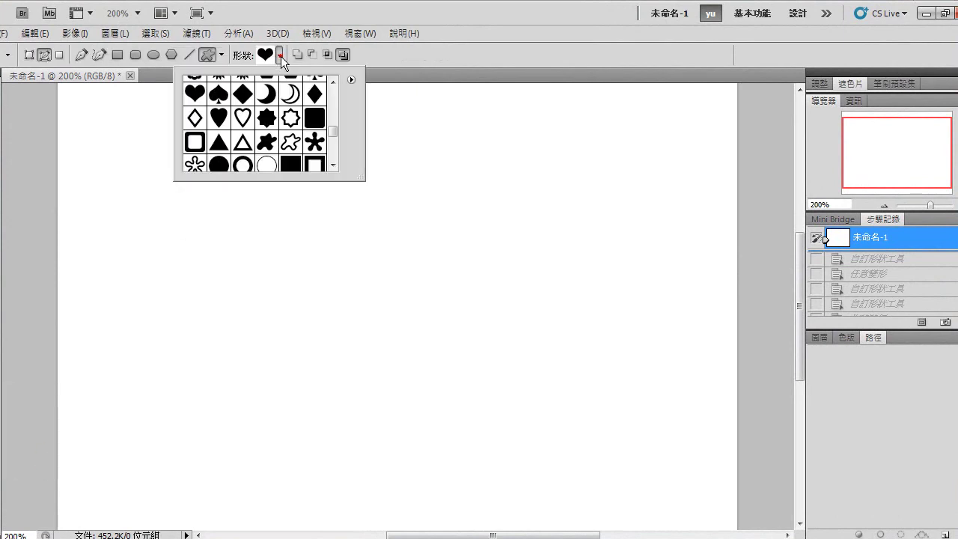
pyautogui.click(274, 142)
pyautogui.click(389, 62)
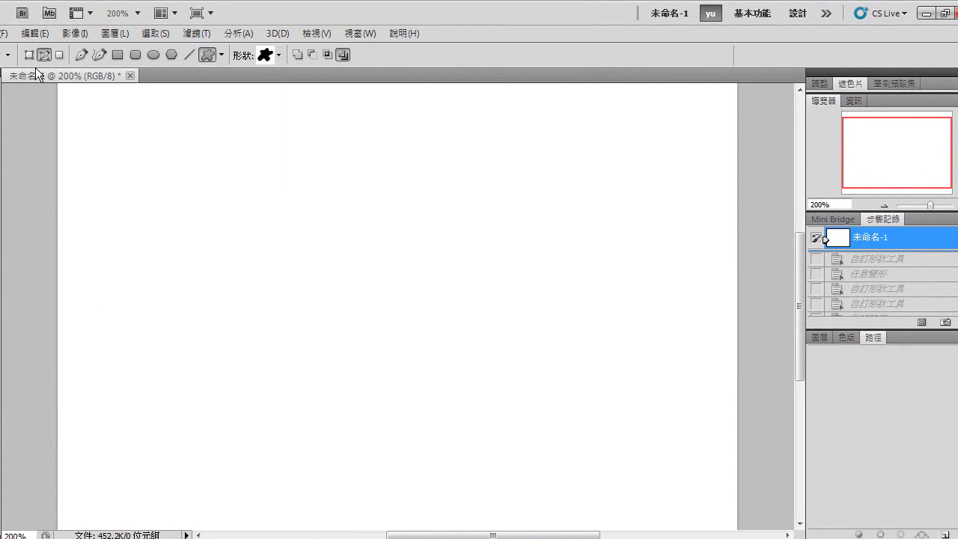
pyautogui.click(45, 51)
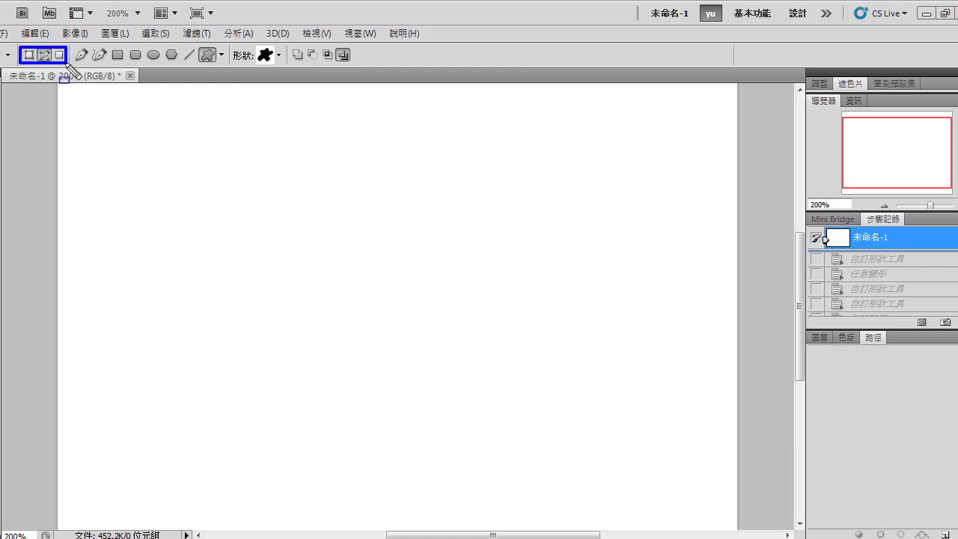
# In Shape Layers mode, draw a green splat shape layer near the canvas's upper left
pyautogui.click(27, 57)
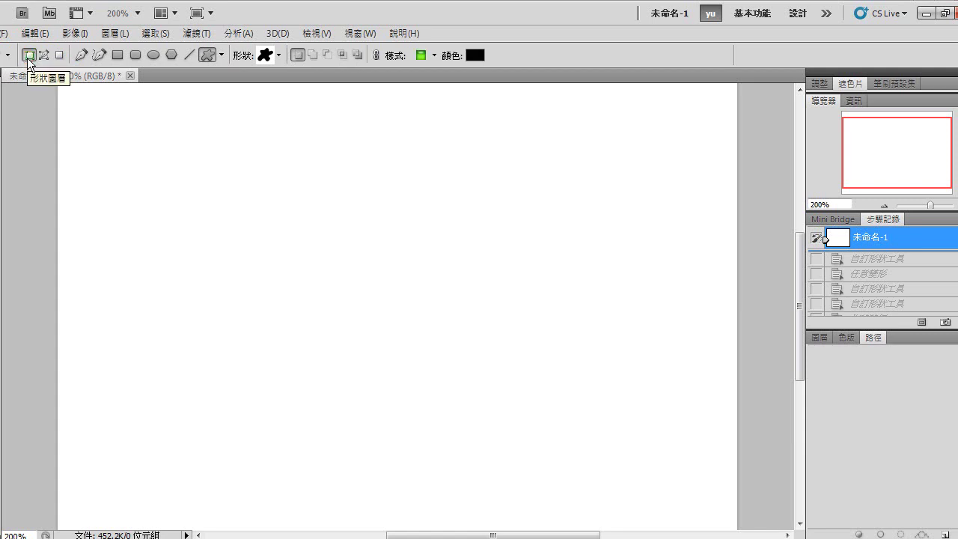
pyautogui.click(820, 337)
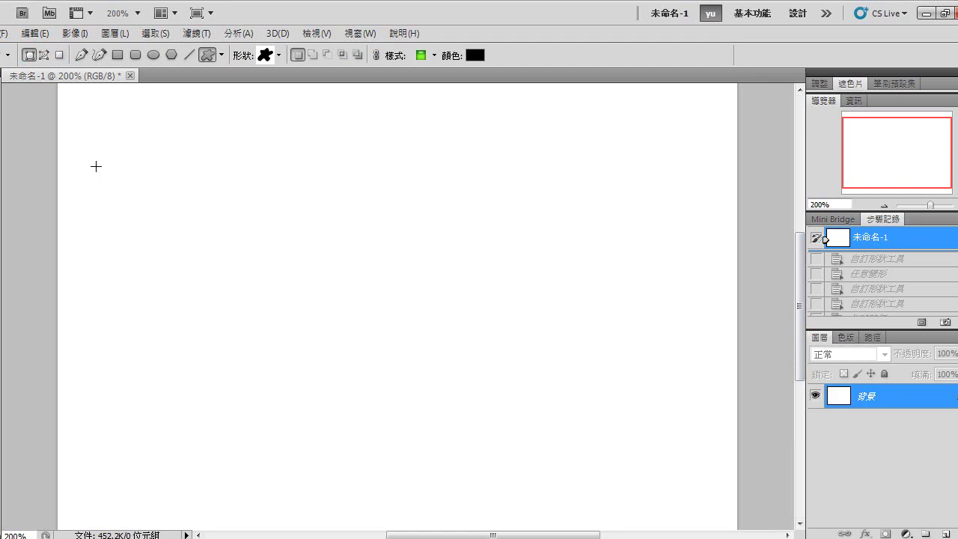
pyautogui.moveTo(104, 165); pyautogui.dragTo(348, 364)
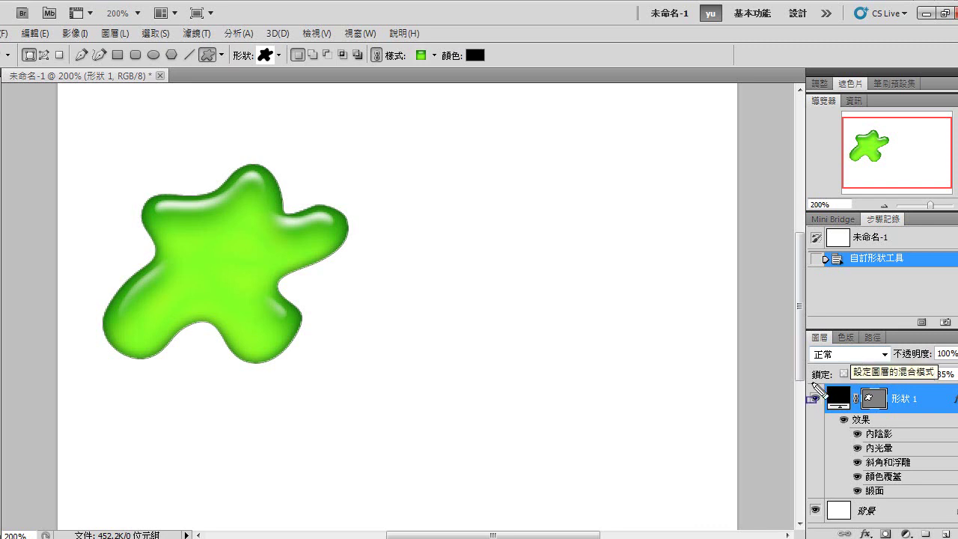
# Adjust the Layers panel and deselect the splat layer's vector mask to hide its outline
pyautogui.moveTo(810, 387); pyautogui.dragTo(957, 536)
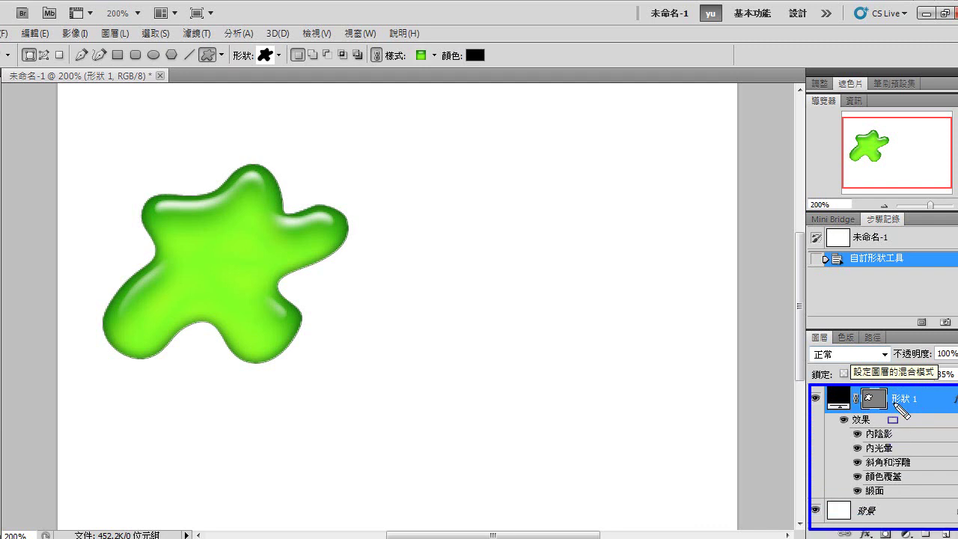
pyautogui.moveTo(824, 386); pyautogui.dragTo(912, 424)
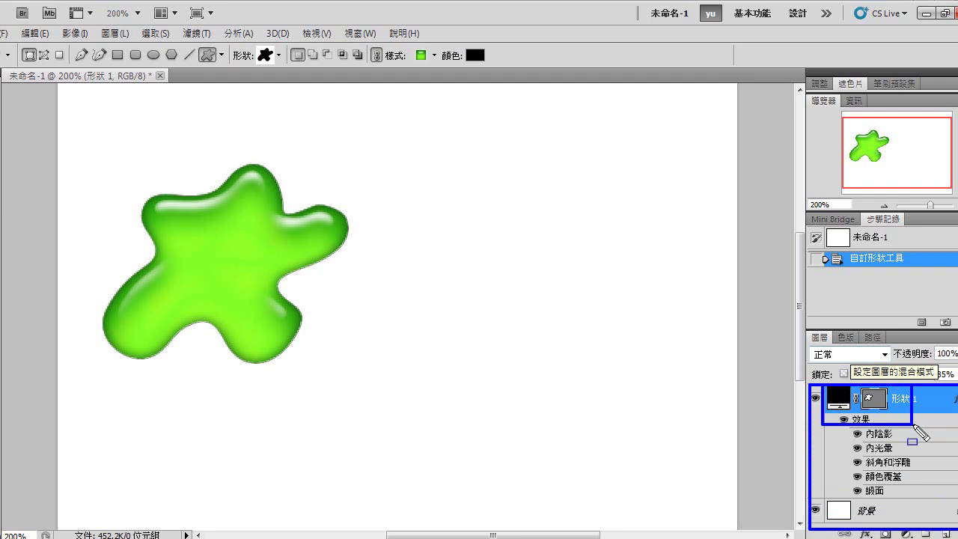
pyautogui.press('Escape')
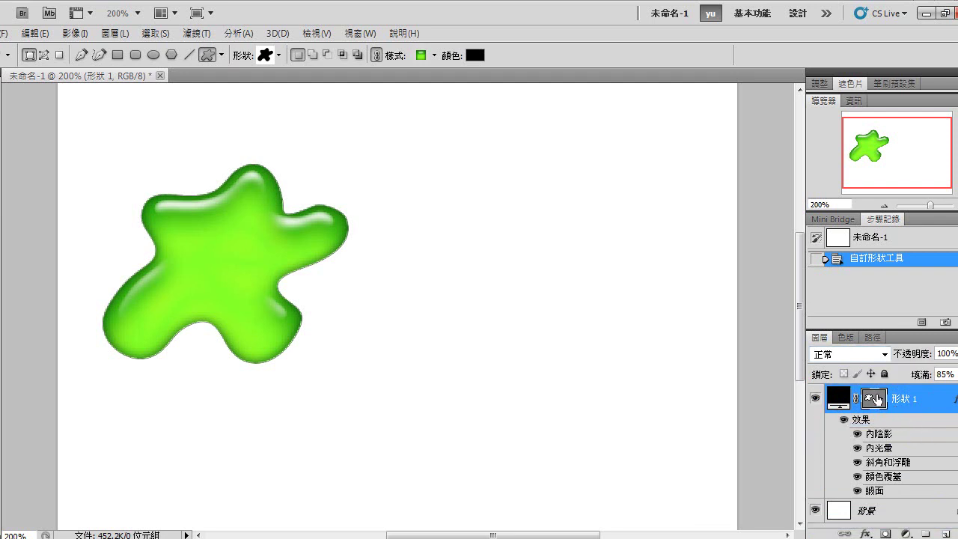
pyautogui.click(872, 401)
pyautogui.click(870, 401)
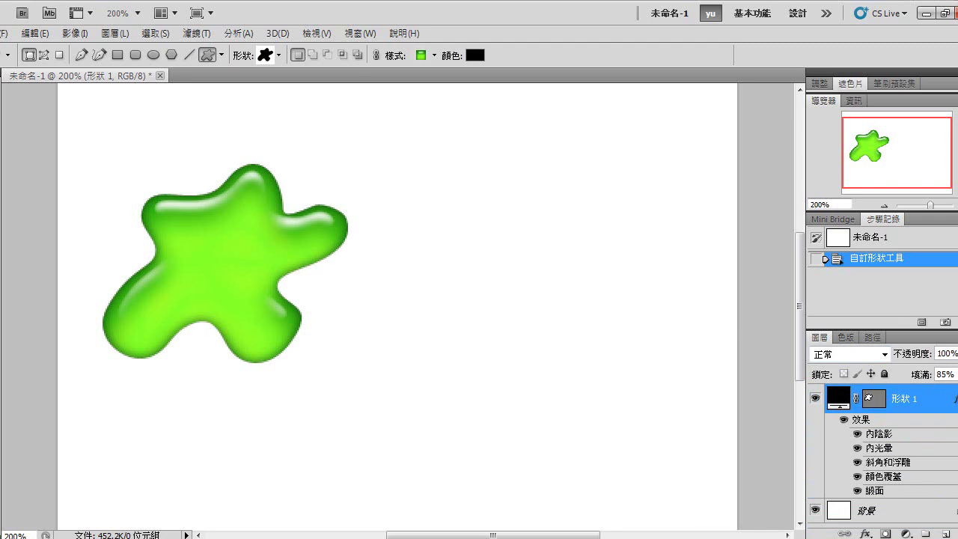
# Free-transform the green splat, enlarging it and moving it toward the top-left
pyautogui.press('v')
pyautogui.moveTo(348, 363)
pyautogui.mouseDown()
pyautogui.moveTo(282, 246)
pyautogui.moveTo(331, 360)
pyautogui.mouseUp()
pyautogui.moveTo(249, 285); pyautogui.dragTo(227, 211)
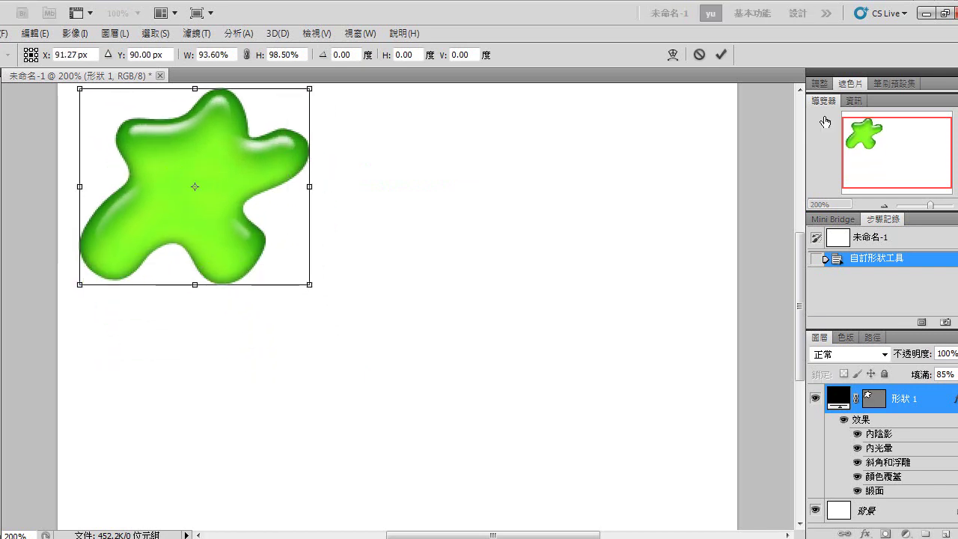
pyautogui.click(721, 55)
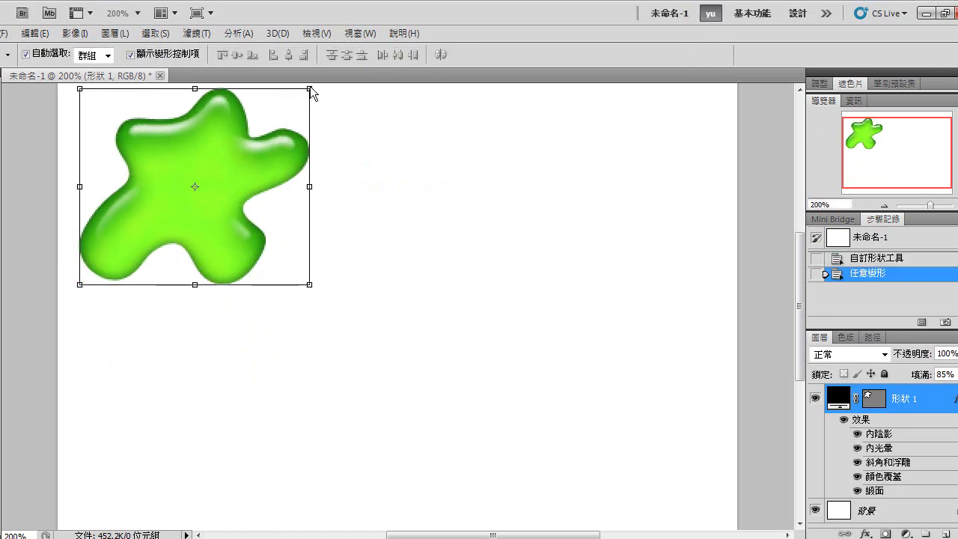
# Draw a splat-shaped work path in Paths mode to the right of the green splat
pyautogui.press('u')
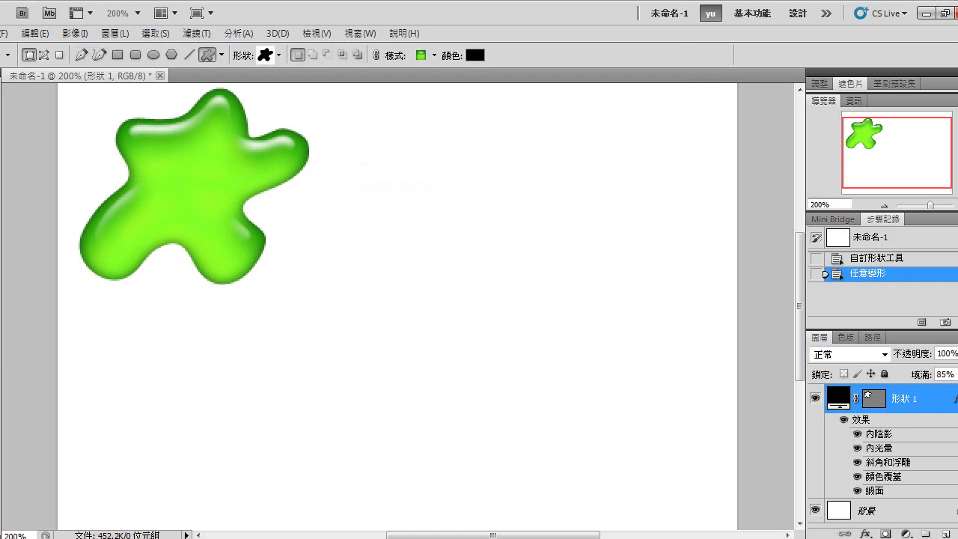
pyautogui.click(44, 54)
pyautogui.moveTo(402, 130); pyautogui.dragTo(578, 235)
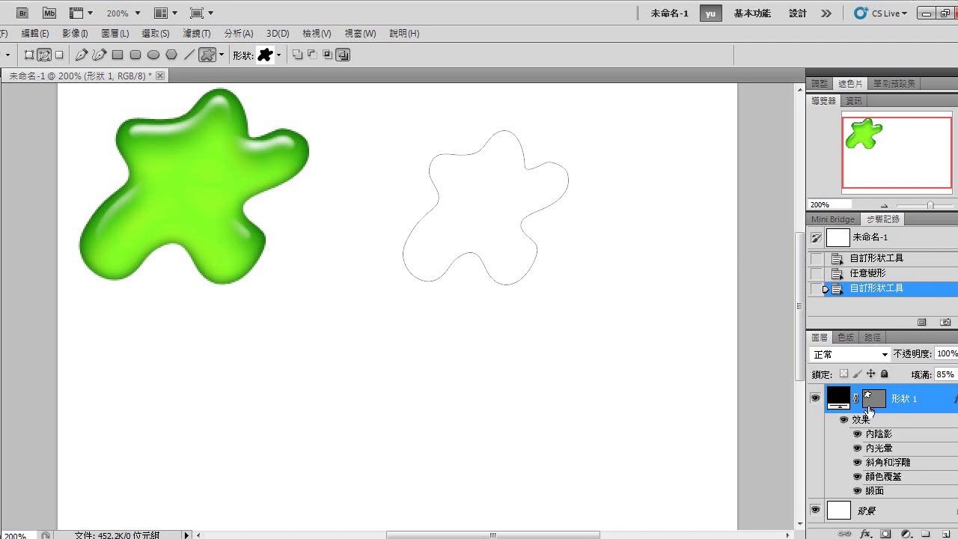
# Show the Paths panel and select the Work Path to display its outline
pyautogui.click(846, 394)
pyautogui.click(874, 399)
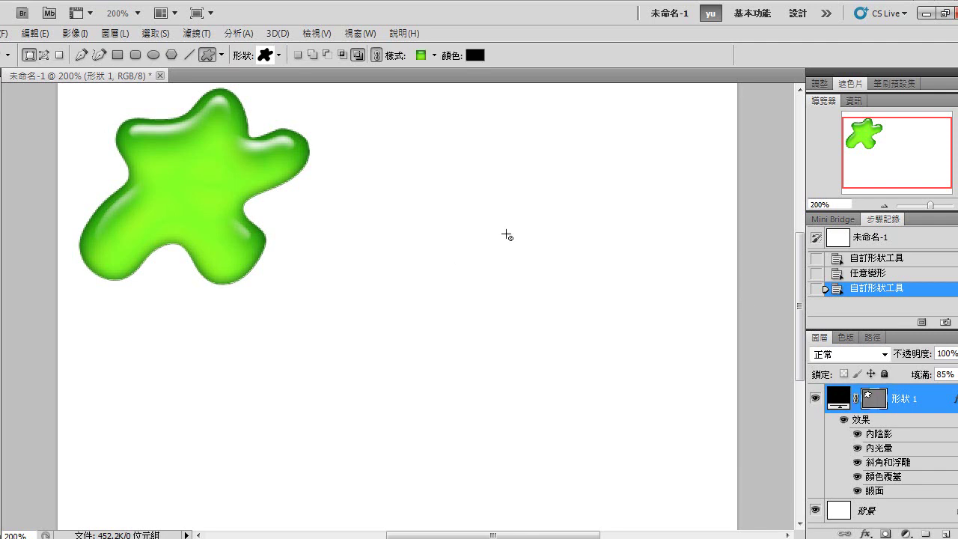
pyautogui.click(875, 338)
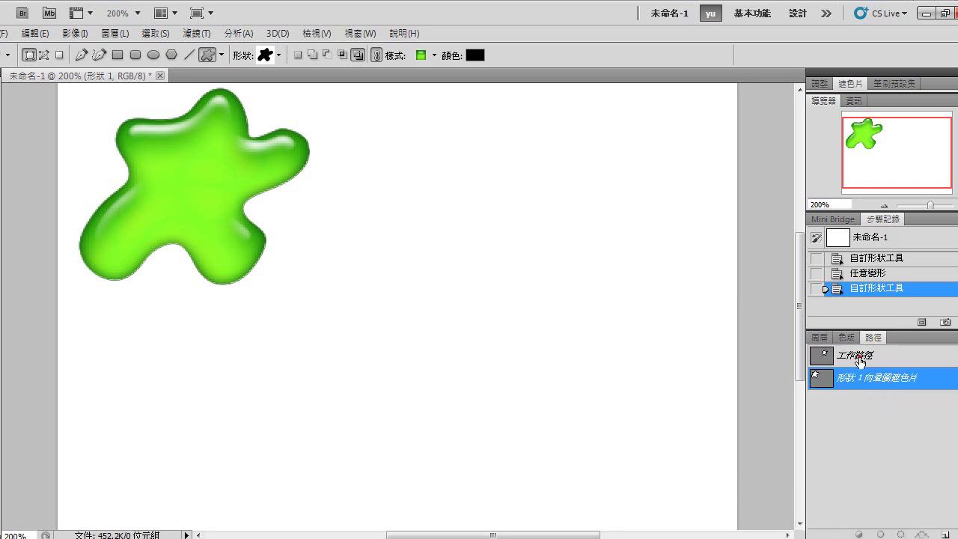
pyautogui.click(857, 357)
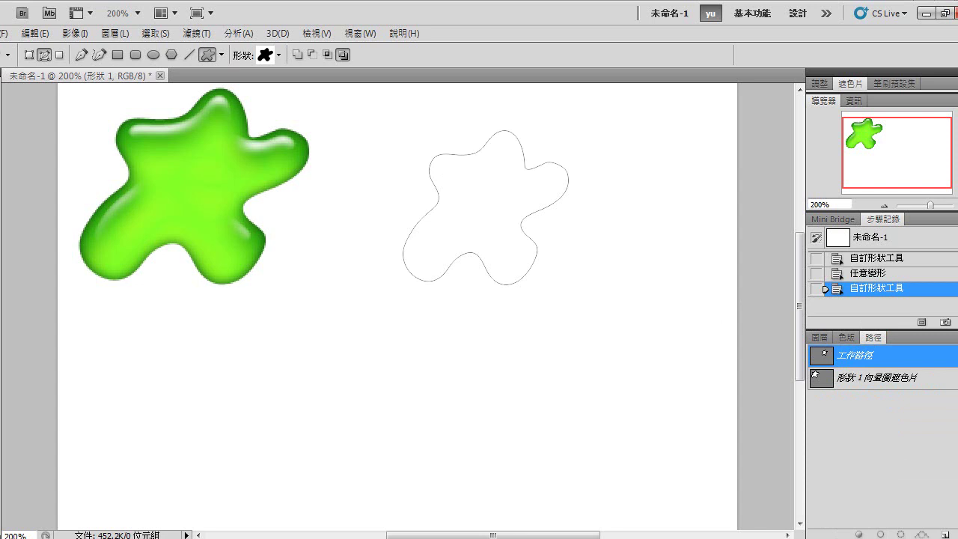
# Move the splat work path slightly up and left with the Path Selection tool
pyautogui.click(3, 375)
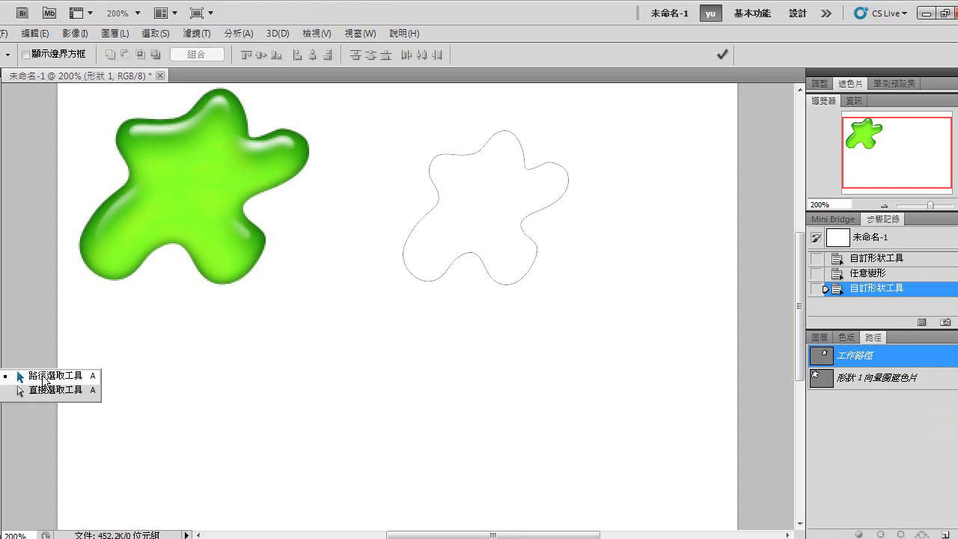
pyautogui.click(44, 376)
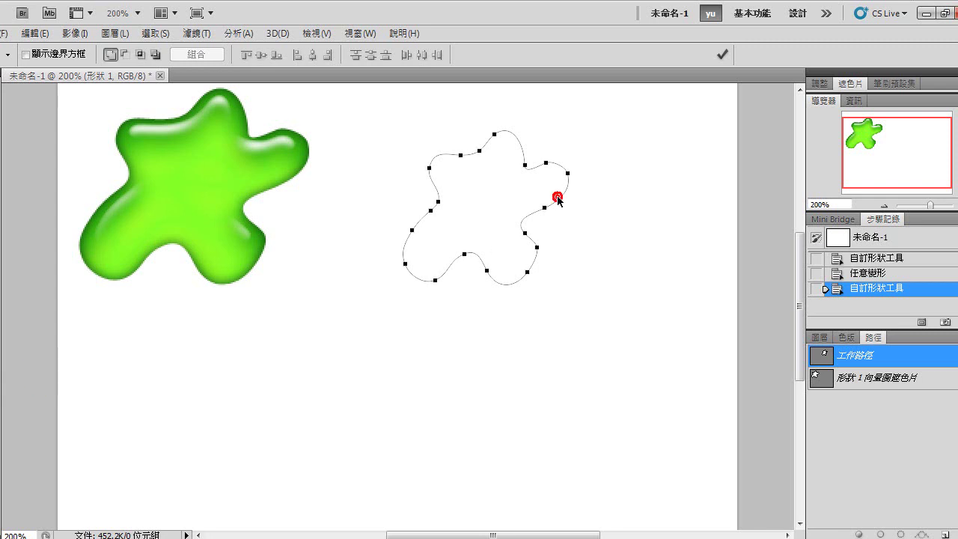
pyautogui.moveTo(558, 201)
pyautogui.mouseDown()
pyautogui.moveTo(483, 193)
pyautogui.moveTo(557, 193)
pyautogui.mouseUp()
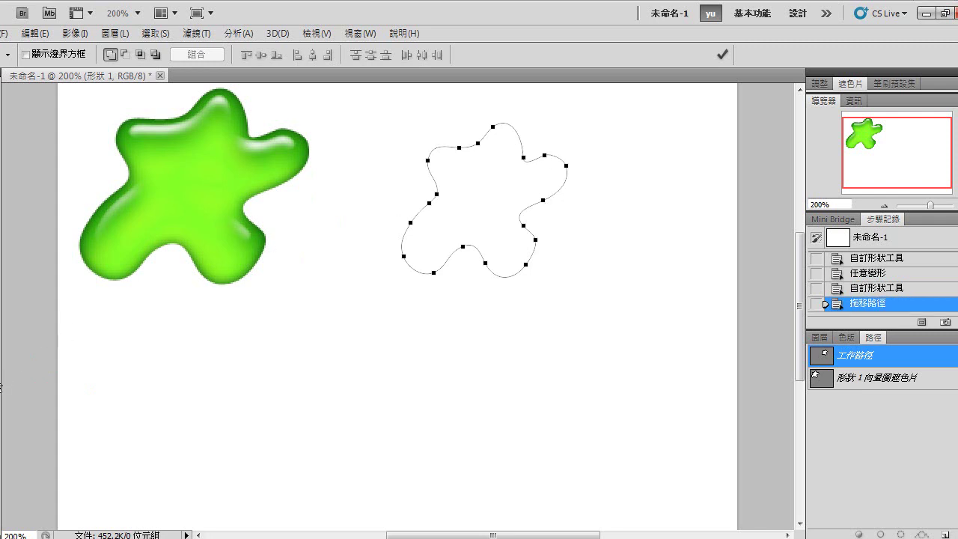
pyautogui.rightClick(1, 389)
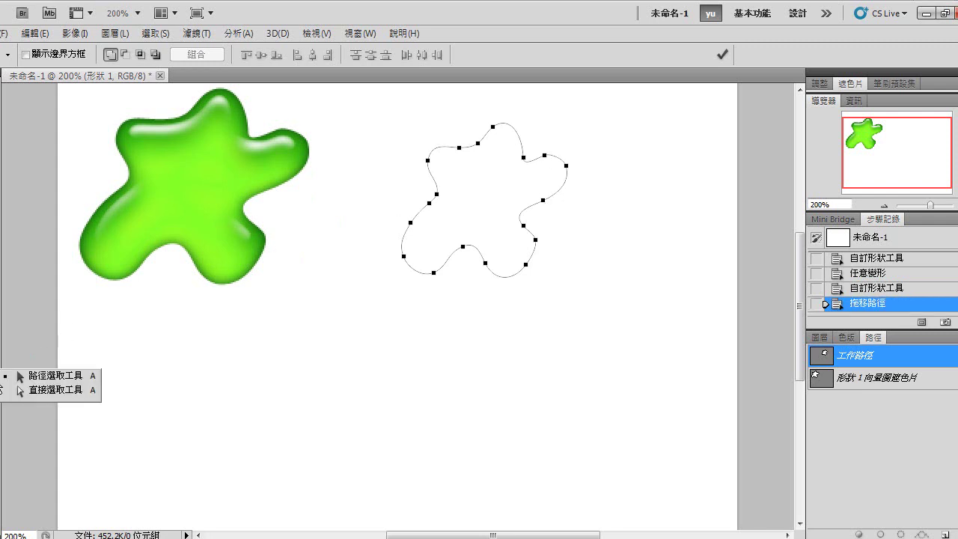
# Reshape the upper-right and lower-right curves of the splat path by dragging anchor handles
pyautogui.click(60, 389)
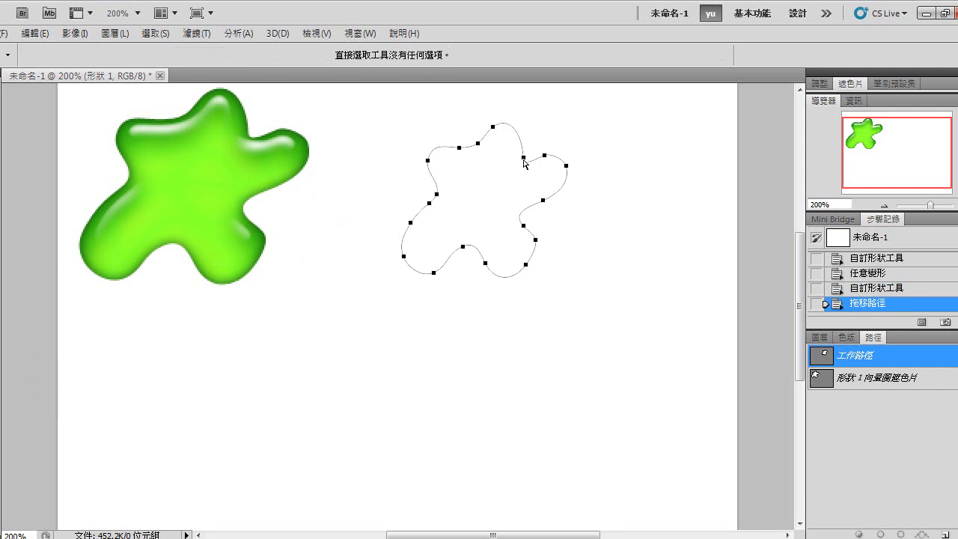
pyautogui.moveTo(523, 157)
pyautogui.mouseDown()
pyautogui.moveTo(577, 179)
pyautogui.moveTo(622, 218)
pyautogui.mouseUp()
pyautogui.moveTo(622, 220); pyautogui.dragTo(555, 208)
pyautogui.click(536, 240)
pyautogui.moveTo(536, 248)
pyautogui.mouseDown()
pyautogui.moveTo(550, 269)
pyautogui.moveTo(527, 280)
pyautogui.moveTo(588, 276)
pyautogui.mouseUp()
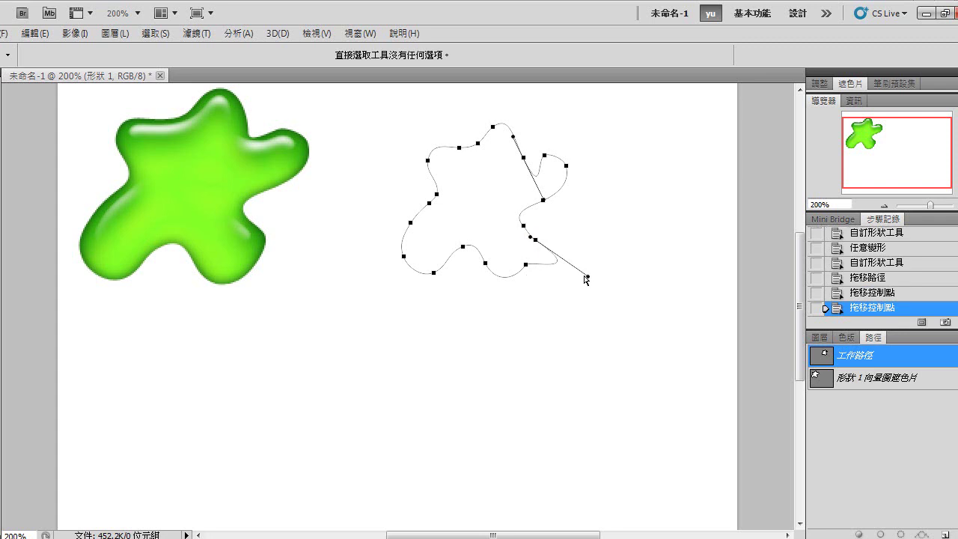
# Delete two anchors along the bottom edge of the splat path
pyautogui.click(2, 356)
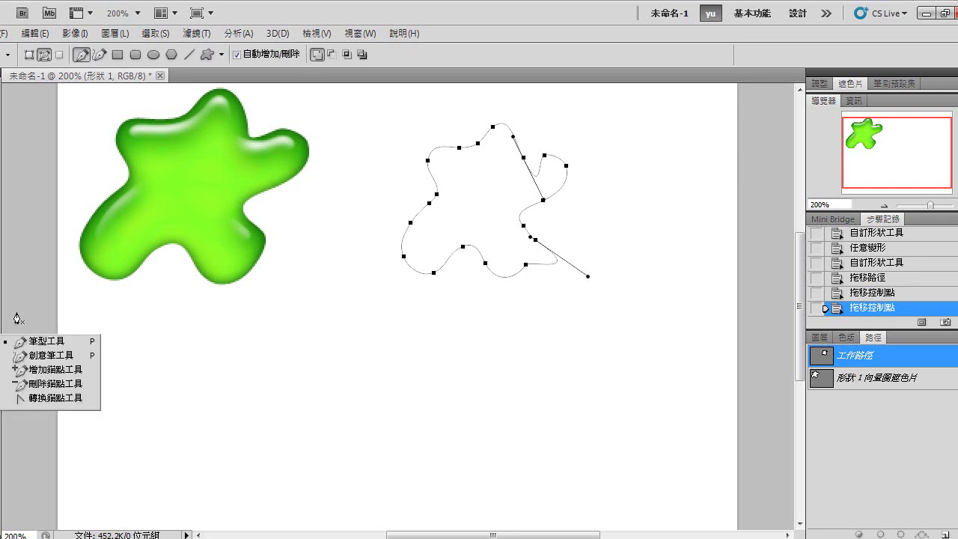
pyautogui.click(58, 384)
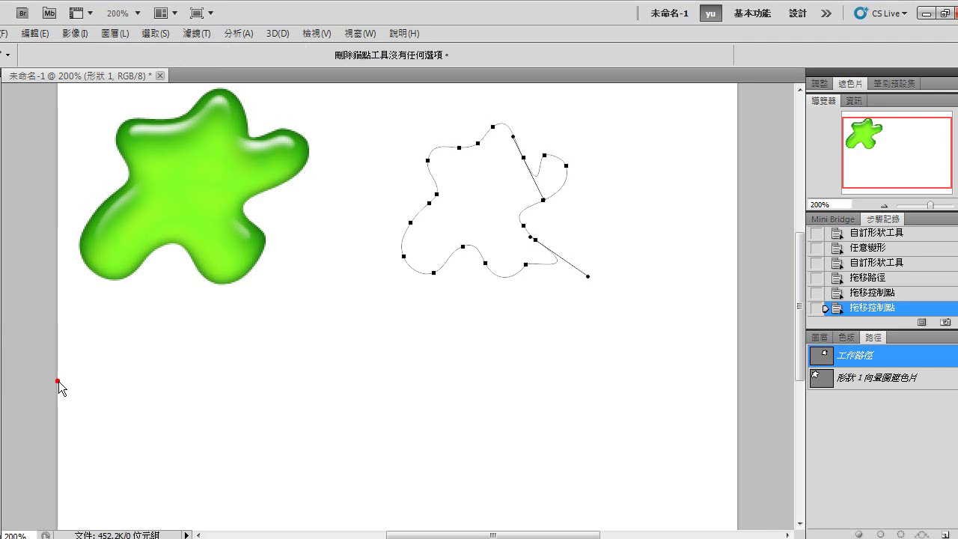
pyautogui.click(526, 265)
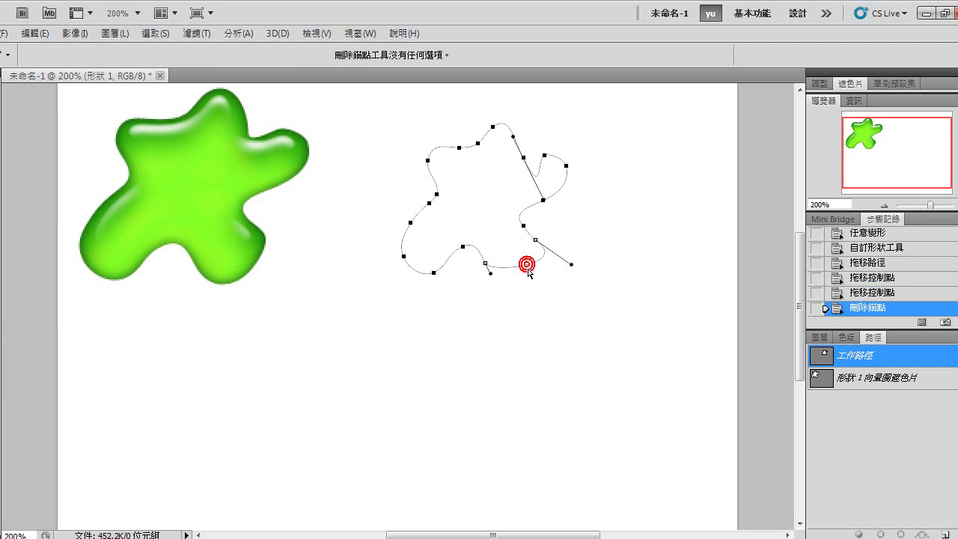
pyautogui.click(464, 247)
# Add a bottom anchor and pull it and the lower-left part outward to extend the lobes
pyautogui.rightClick(1, 360)
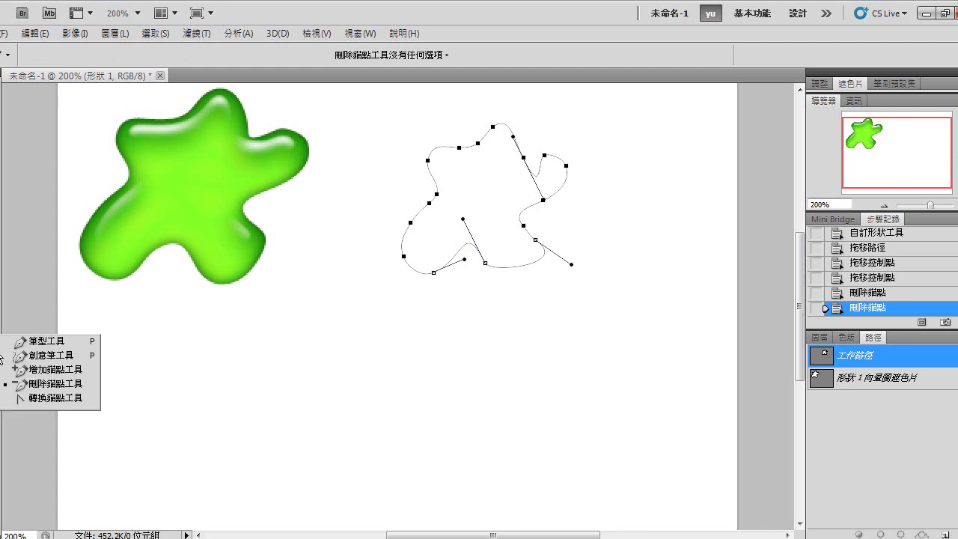
pyautogui.click(41, 364)
pyautogui.click(527, 264)
pyautogui.moveTo(528, 265); pyautogui.dragTo(548, 306)
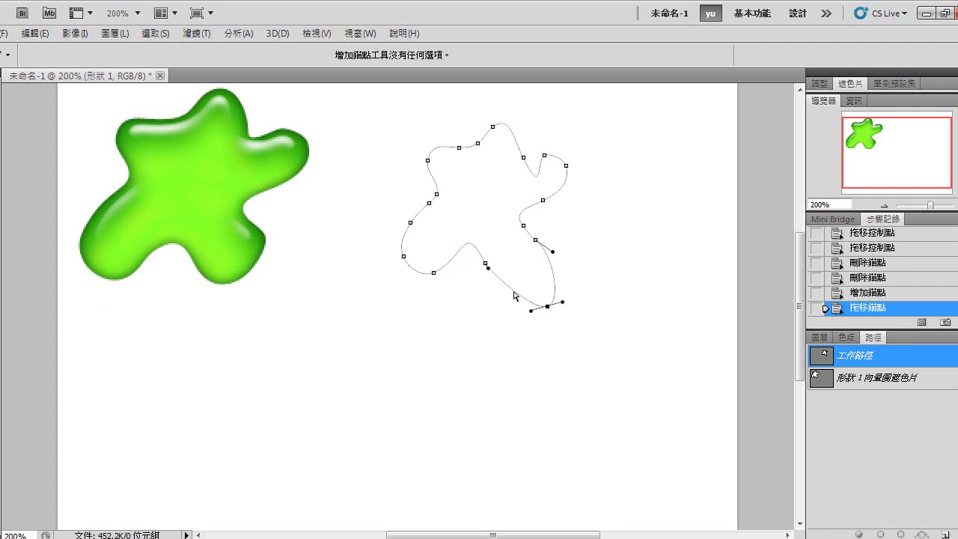
pyautogui.moveTo(403, 256); pyautogui.dragTo(353, 274)
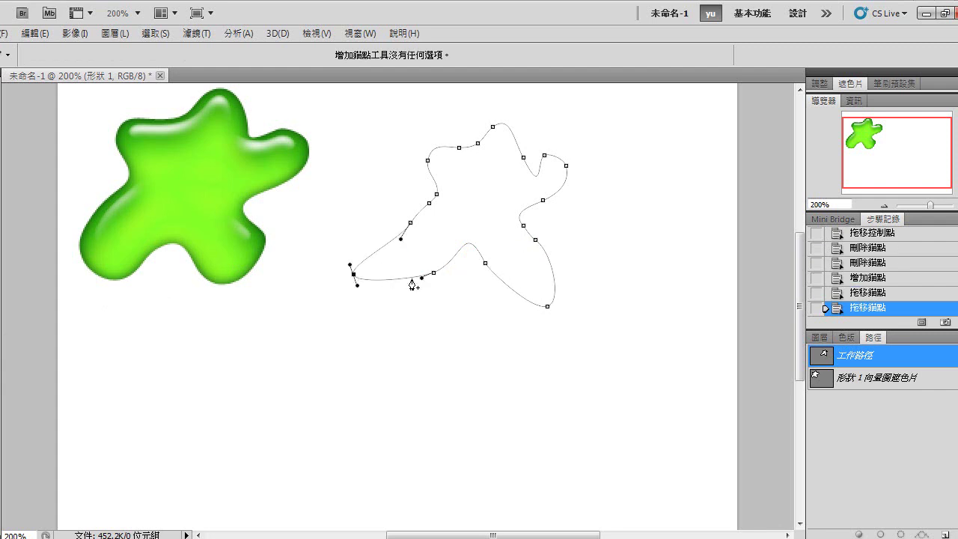
pyautogui.click(817, 338)
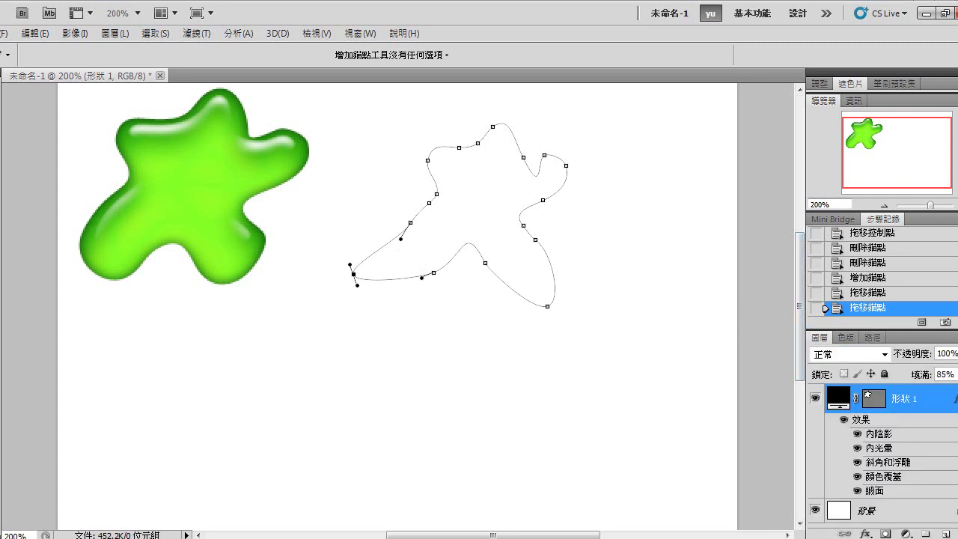
# Paint a black splat in Fill Pixels mode on the Background layer below the work path
pyautogui.press('u')
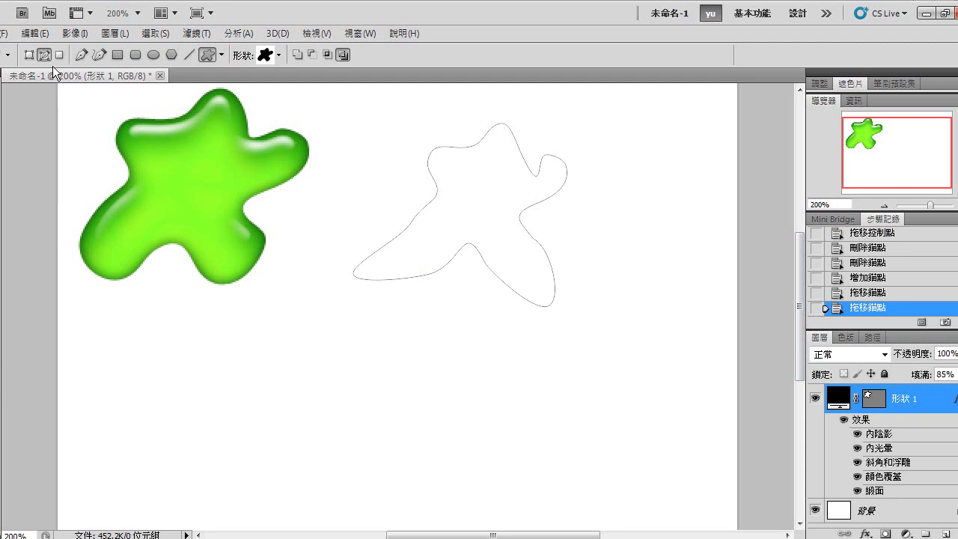
pyautogui.click(59, 55)
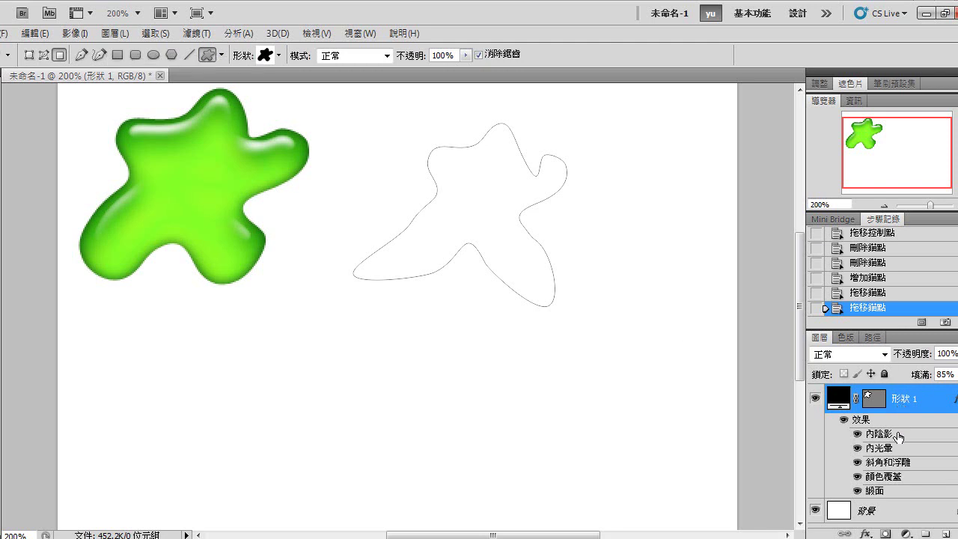
pyautogui.click(872, 510)
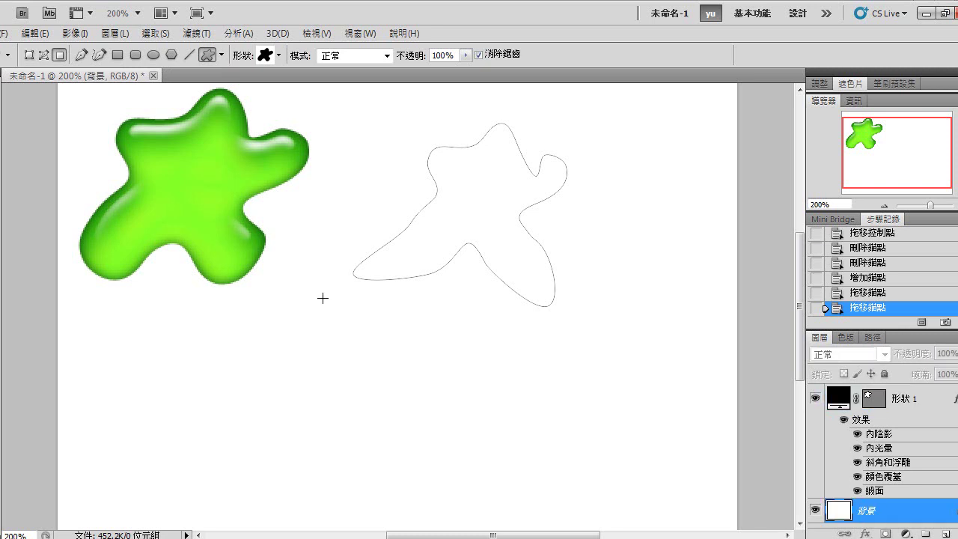
pyautogui.moveTo(322, 298); pyautogui.dragTo(527, 397)
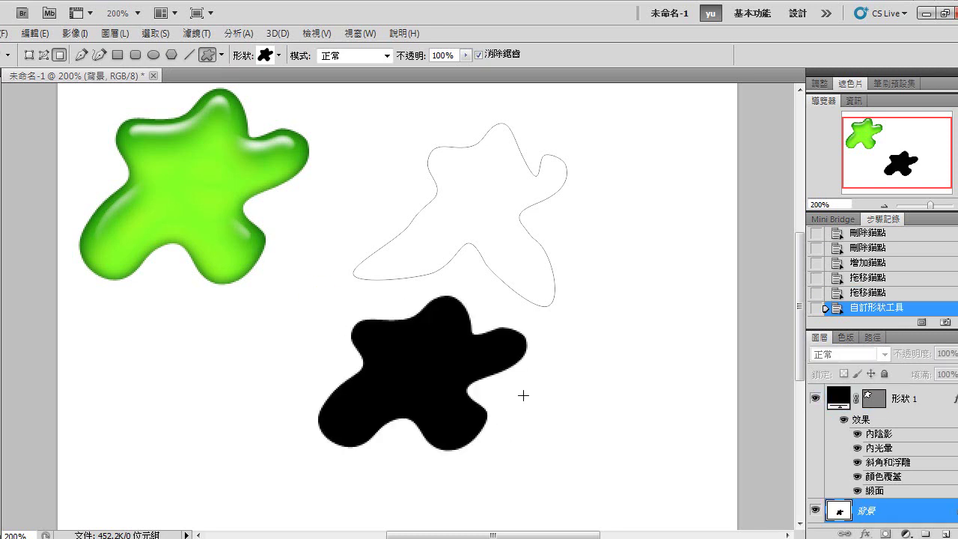